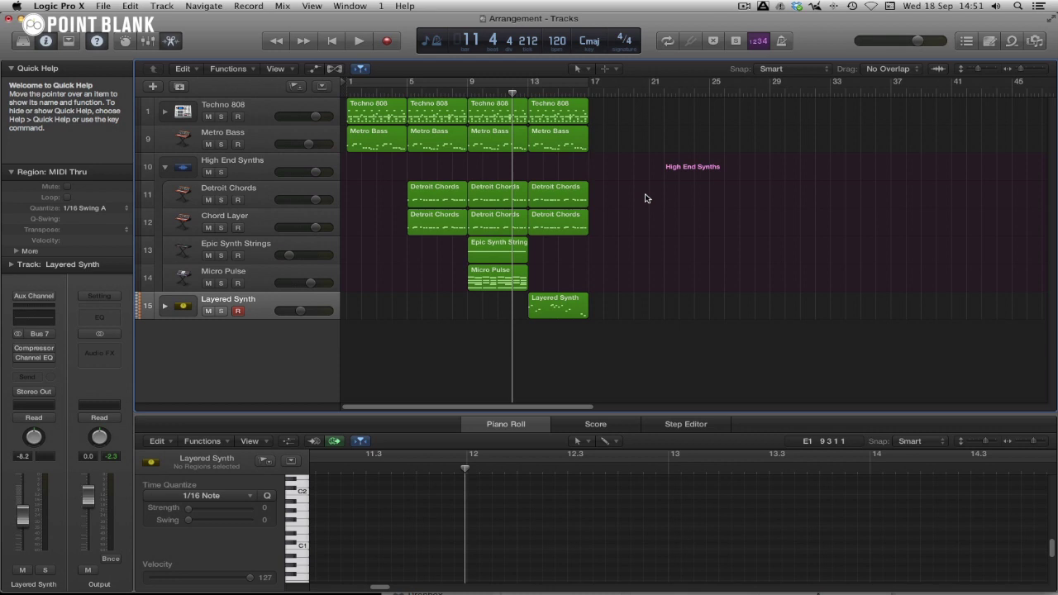
- Play the song from bar 1, with Cycle briefly on, and stop near the end of bar 16
click(383, 81)
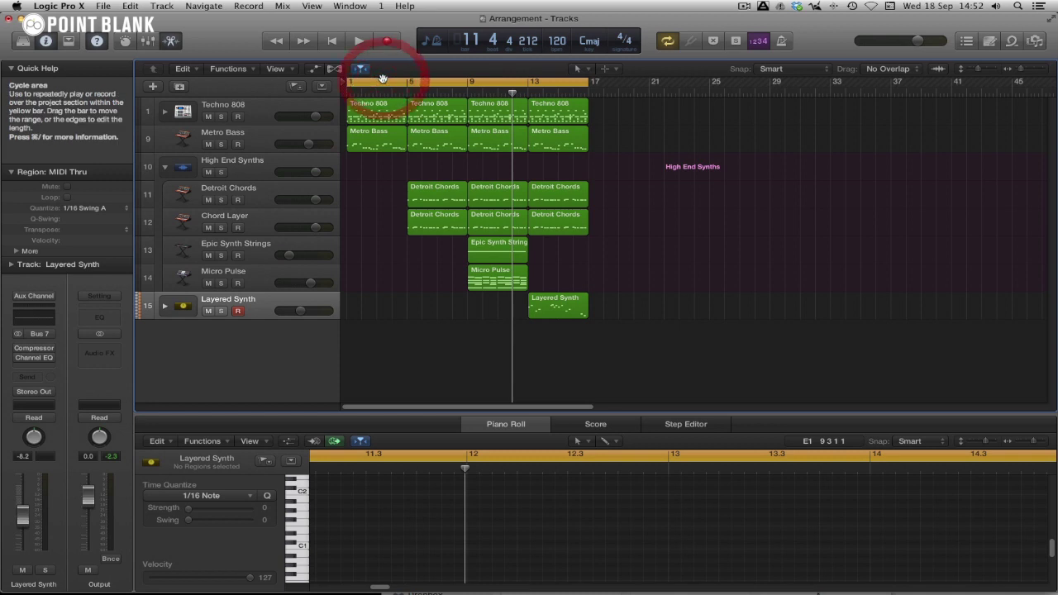
key(Return)
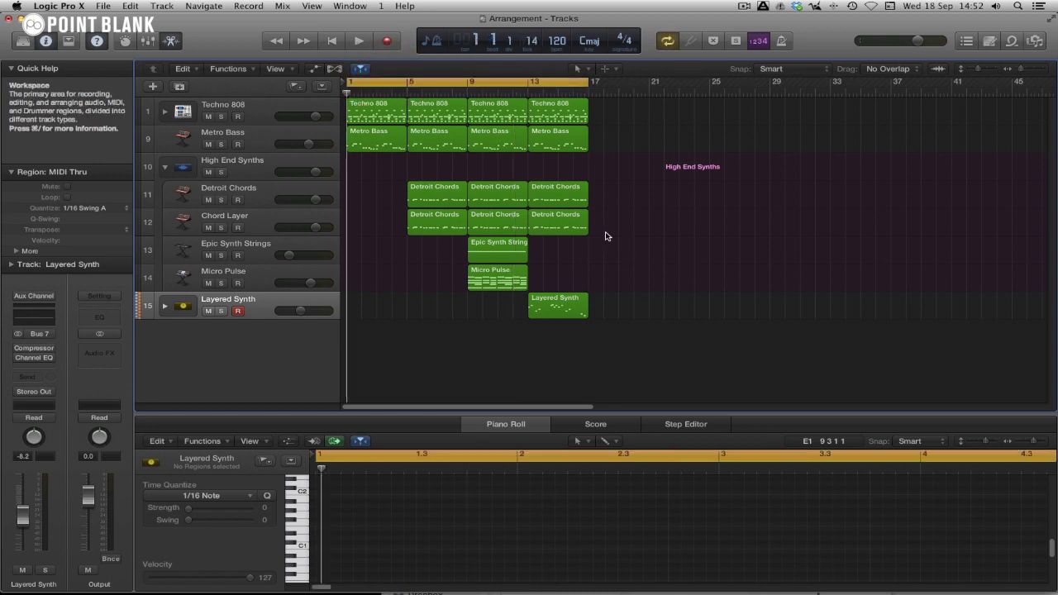
key(space)
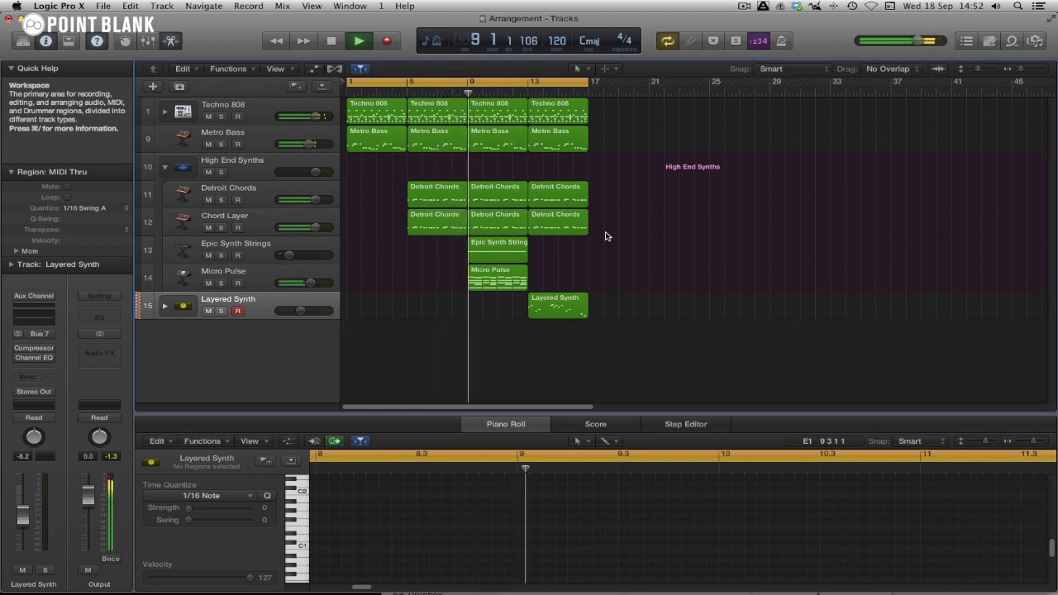
click(507, 86)
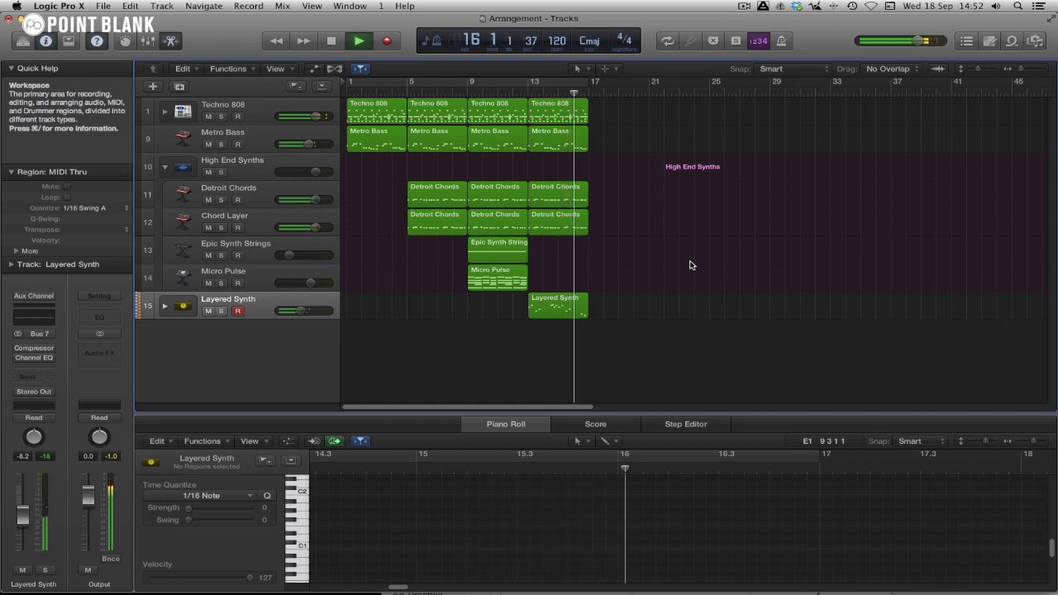
key(space)
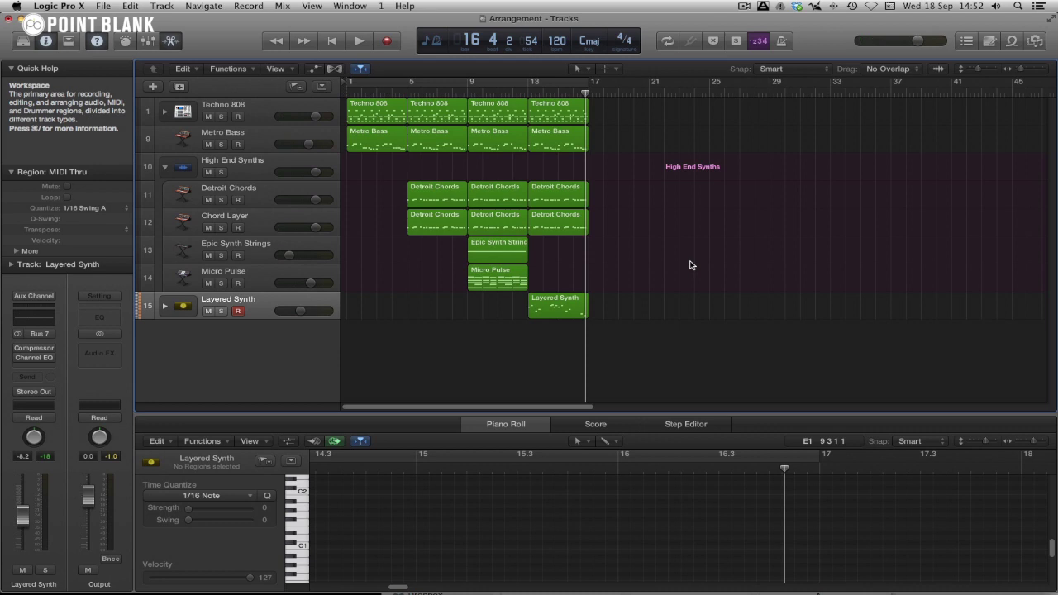
- Reveal the Arrangement, Marker, Signature and Tempo global tracks, showing tempo 120 in 4/4
click(323, 86)
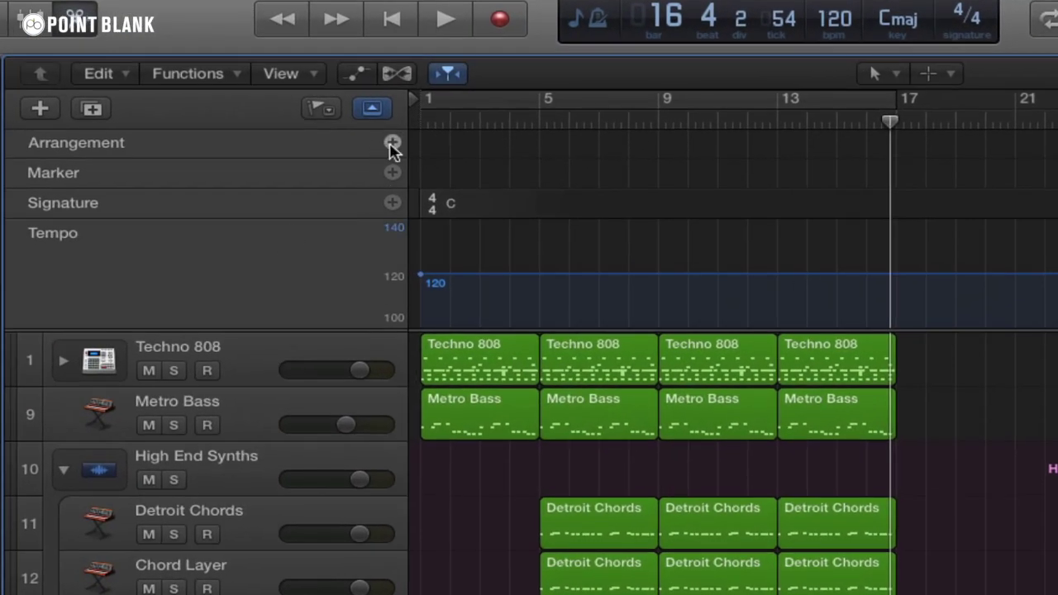
- Add Verse, Chorus, Bridge and Outro arrangement sections, trimming each to four bars (ending at bars 5, 9, 13, 17)
click(392, 144)
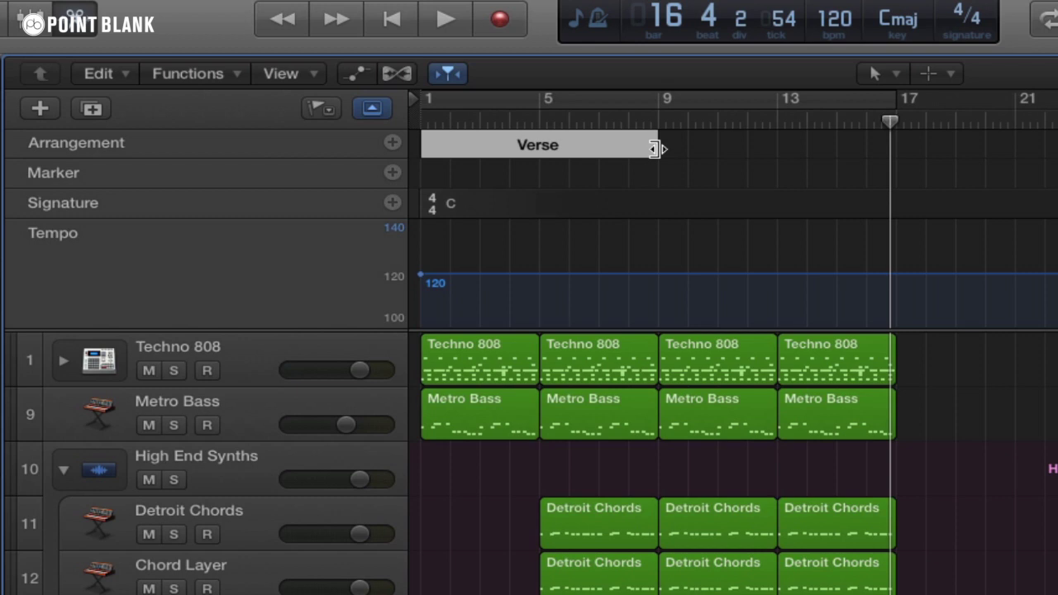
drag(653, 149, 539, 142)
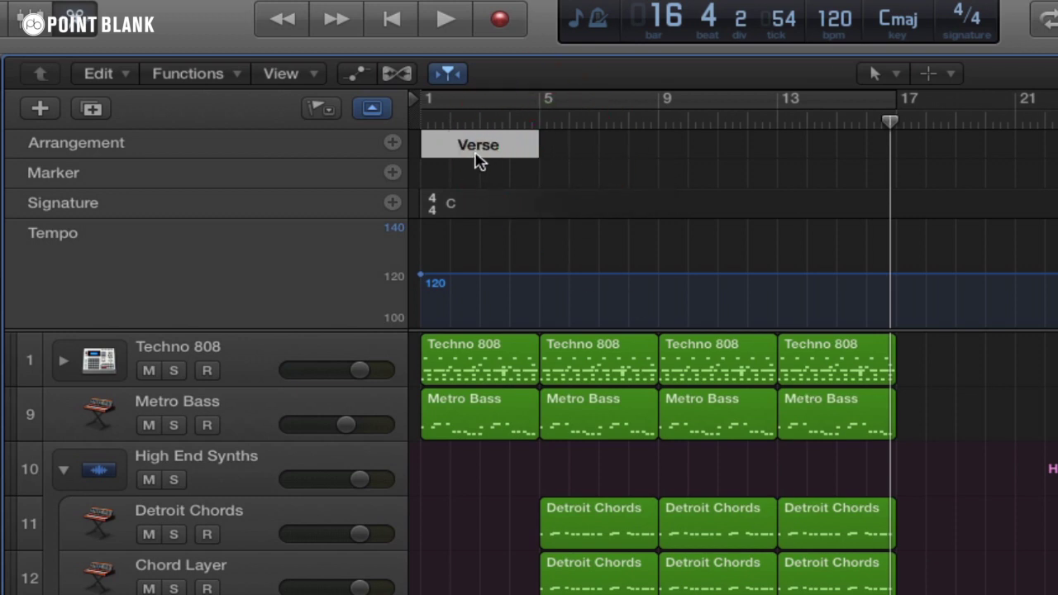
click(392, 143)
drag(777, 147, 658, 147)
click(393, 143)
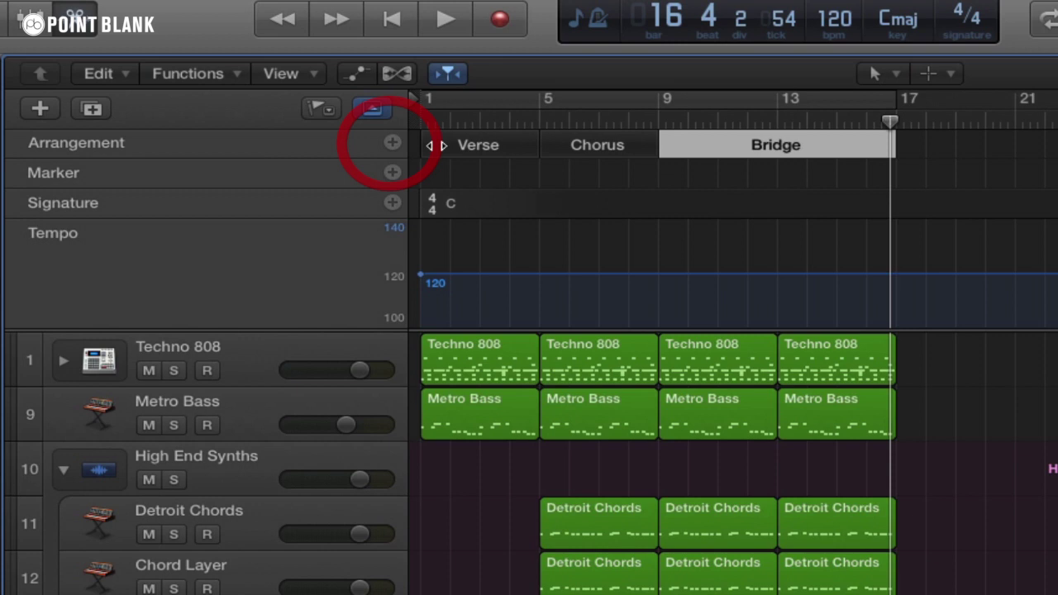
mouse_move(893, 145)
mouse_down()
mouse_move(753, 147)
mouse_move(777, 146)
mouse_up()
click(393, 147)
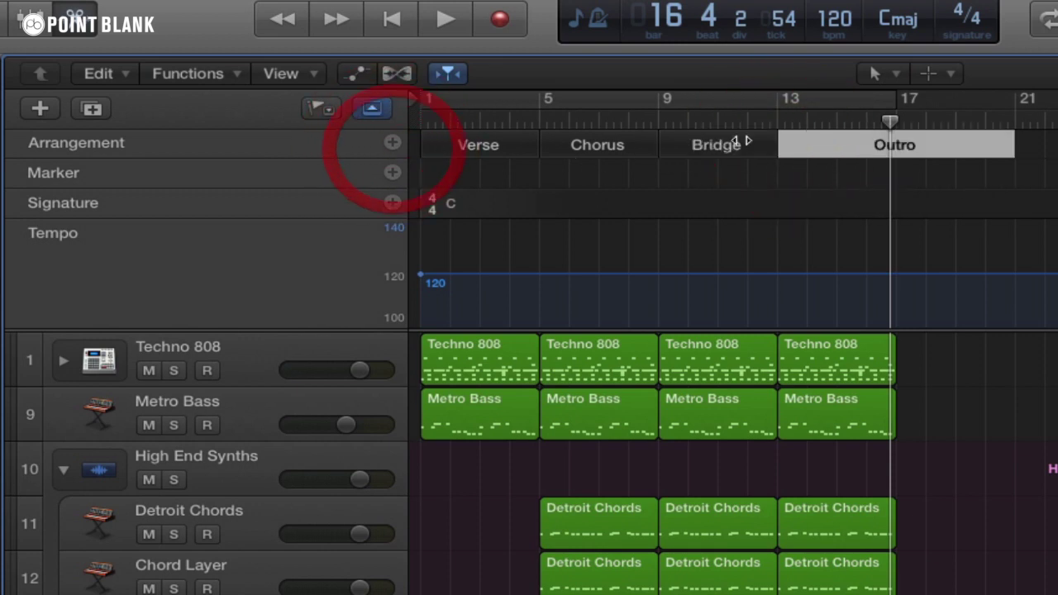
drag(1010, 150, 894, 154)
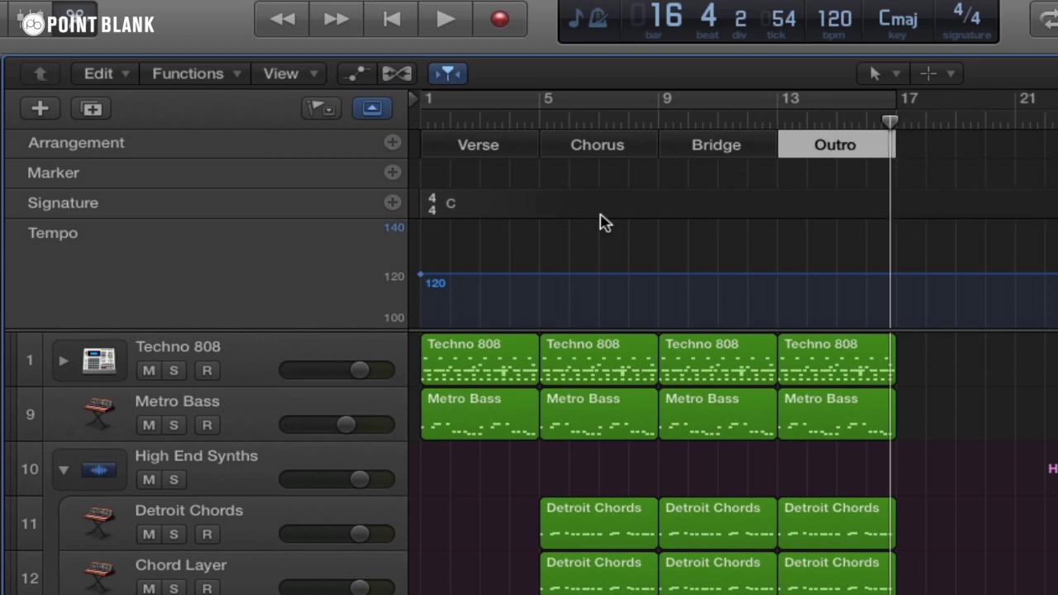
- Rename the first two arrangement sections to Intro and Verse
double_click(438, 147)
text(Intro)
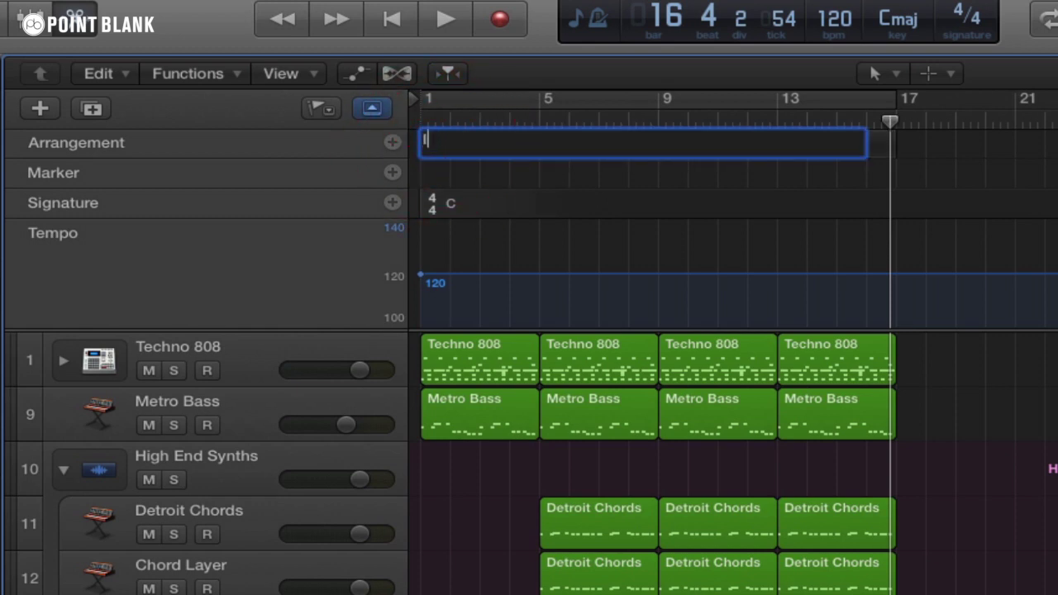
key(Return)
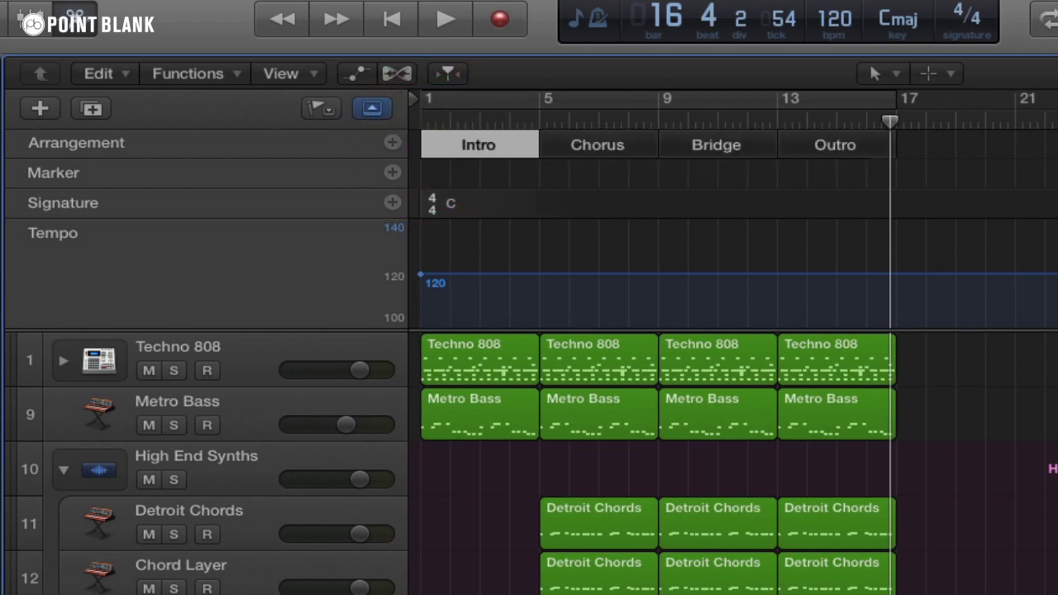
double_click(558, 147)
text(Verse)
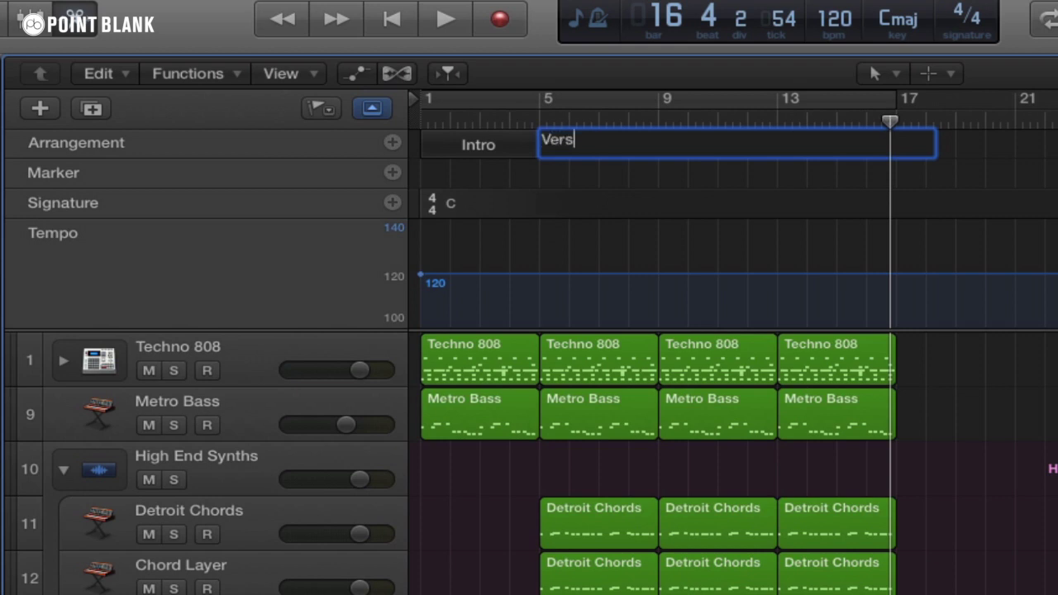
key(Return)
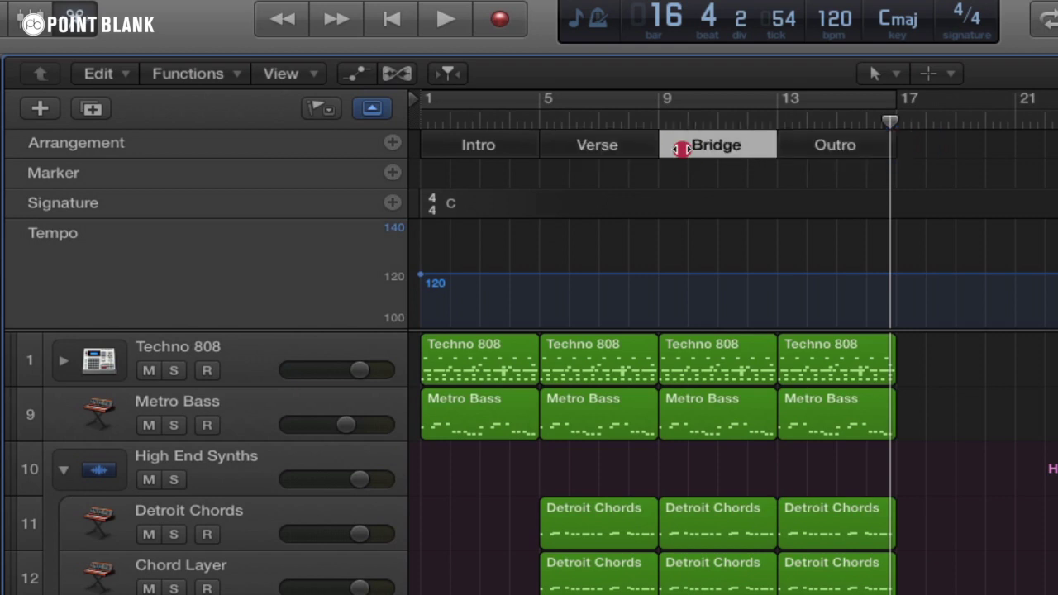
- Rename the third section to Chorus and the fourth (Outro) to Tag
double_click(683, 147)
text(Ch)
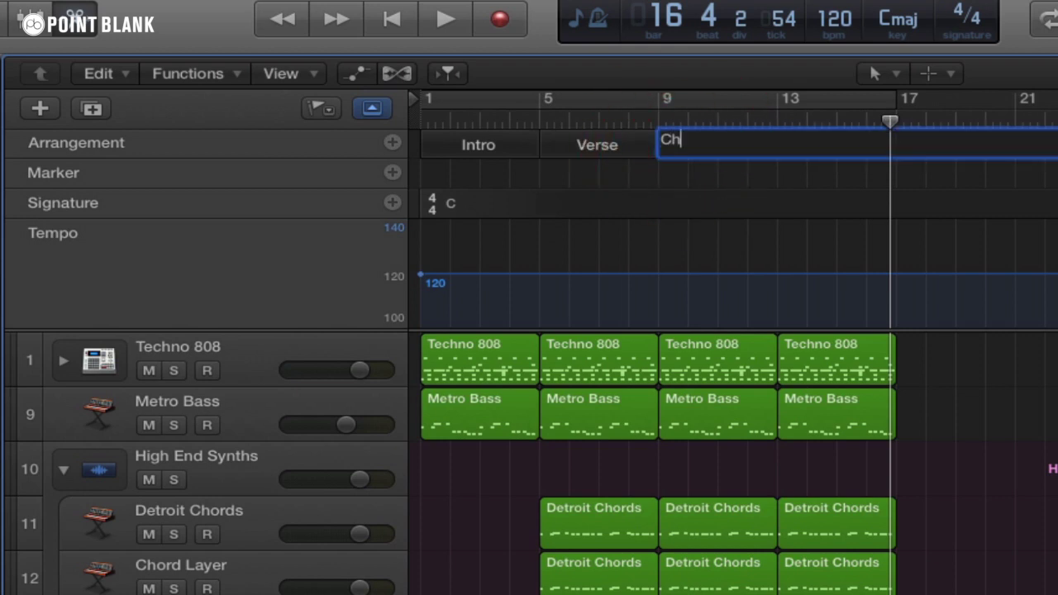
text(orus)
key(Return)
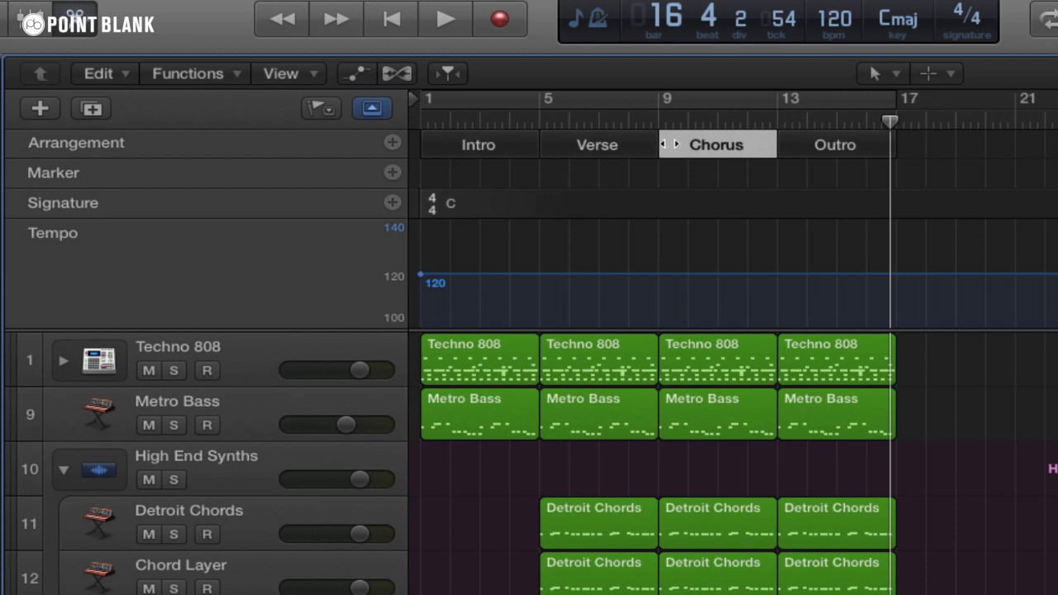
click(813, 145)
click(797, 145)
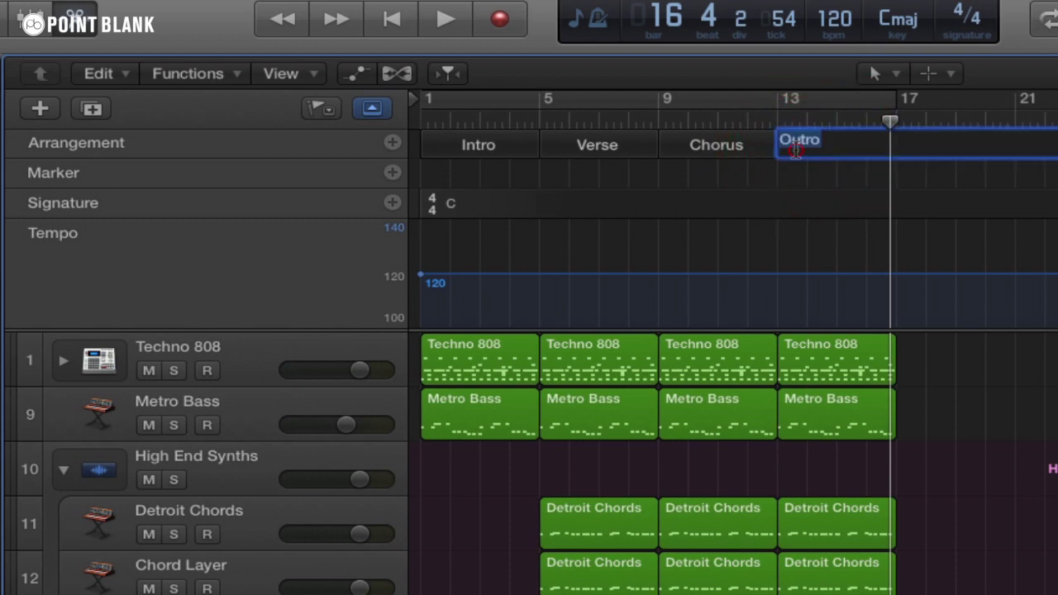
text(Tag)
key(Return)
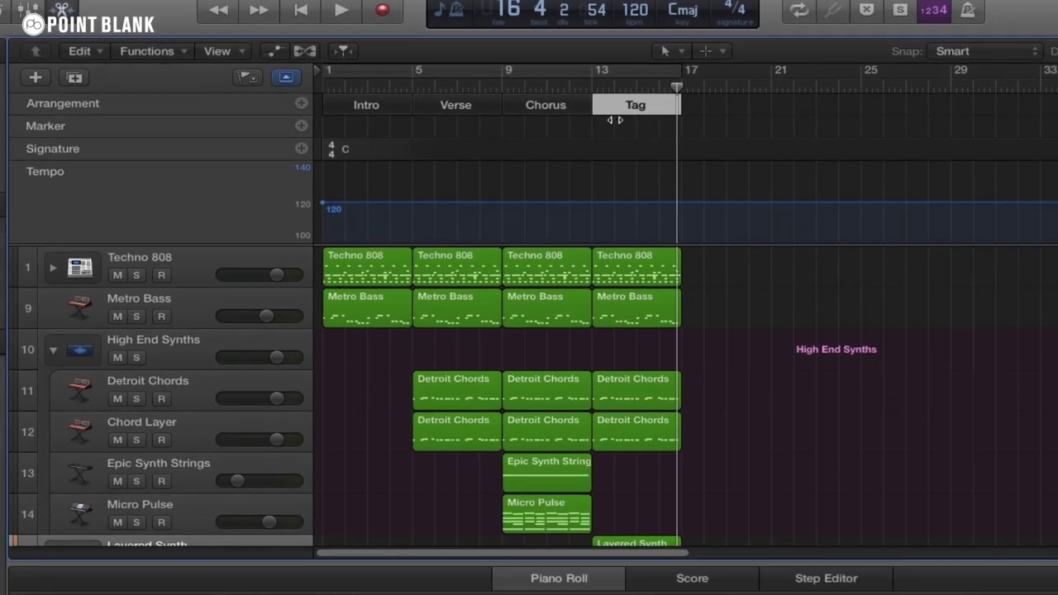
- Copy the Verse section with its regions after Tag, and the Chorus to bars 21–25
click(448, 104)
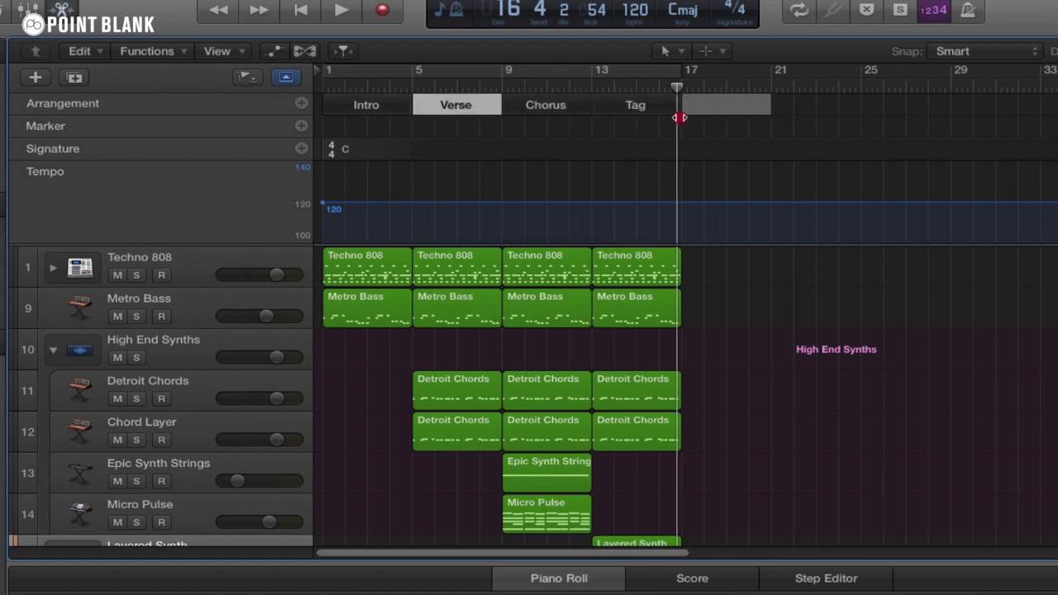
drag(678, 117, 679, 113)
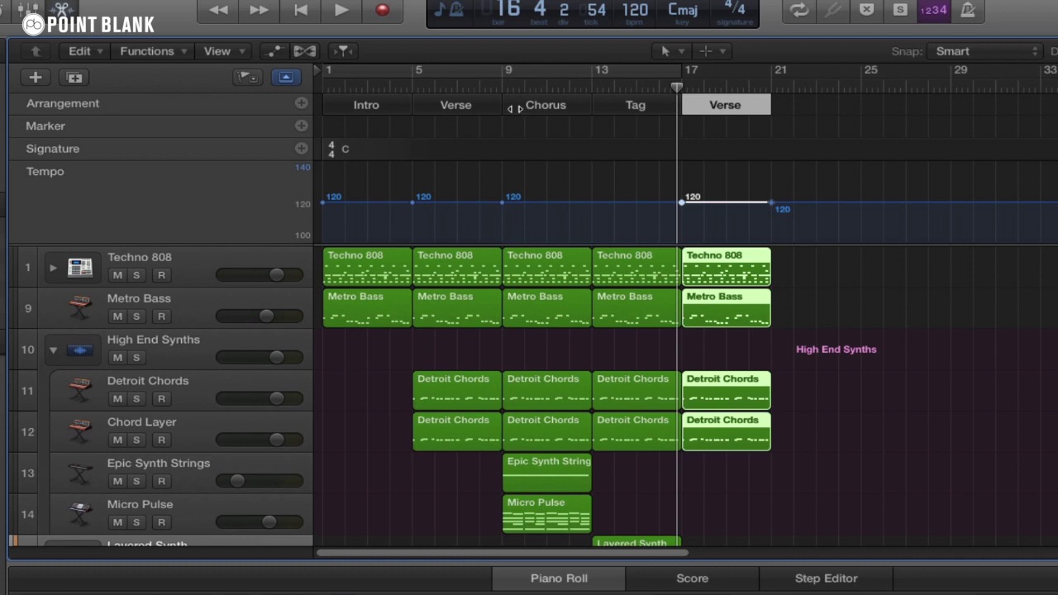
mouse_move(515, 105)
mouse_down()
mouse_move(786, 105)
mouse_move(771, 105)
mouse_up()
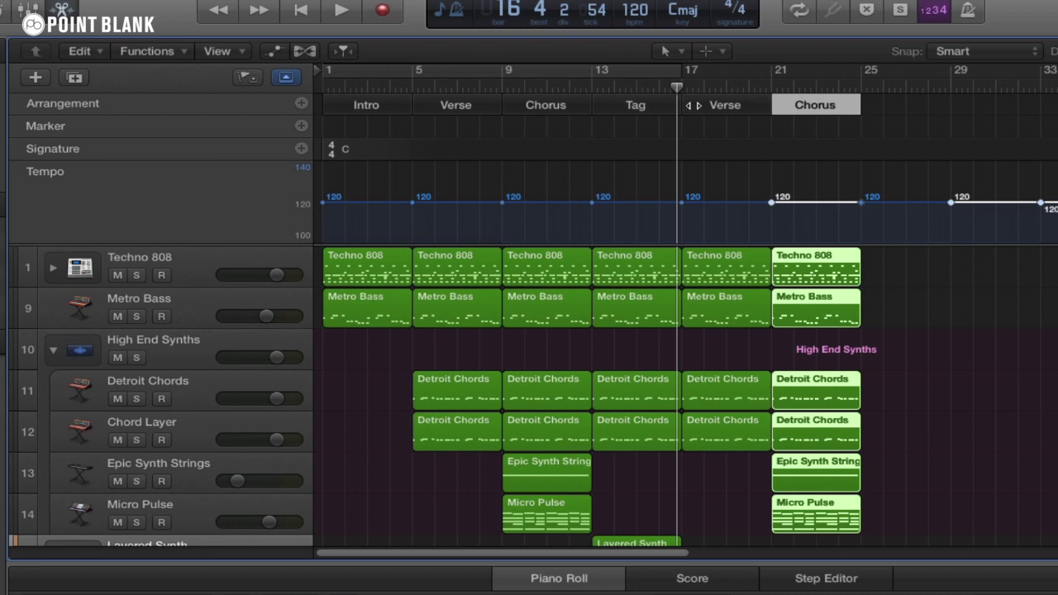
- Delete the copied Verse at bar 17, then restore it with its regions
click(690, 104)
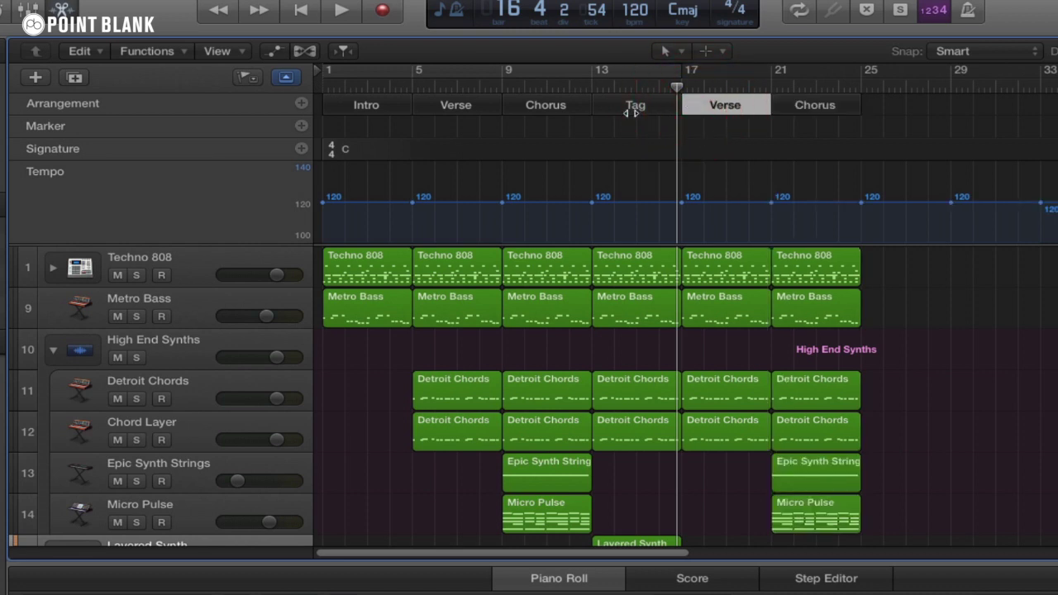
key(Delete)
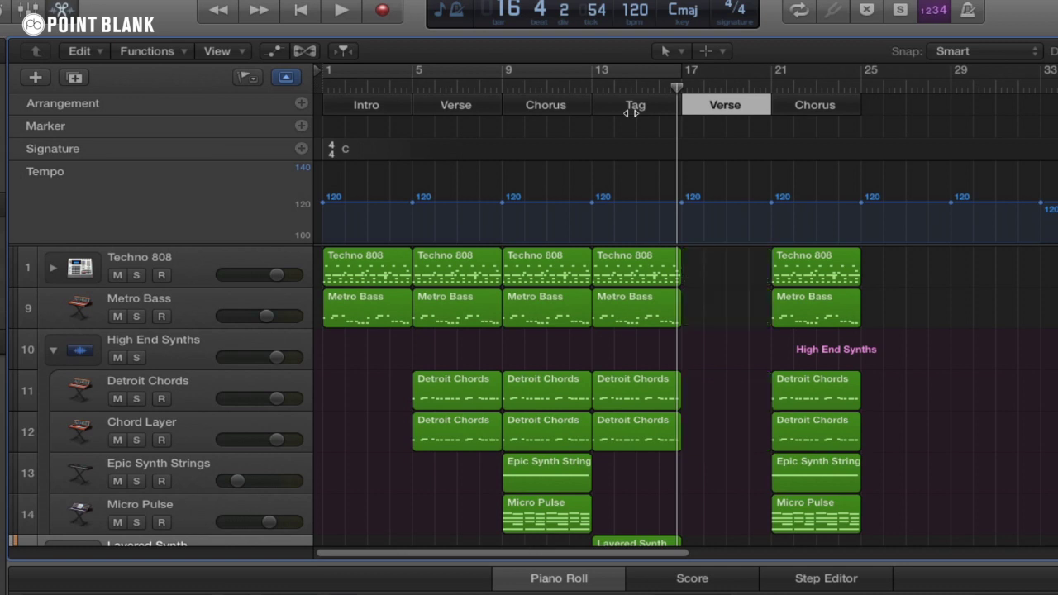
key(Delete)
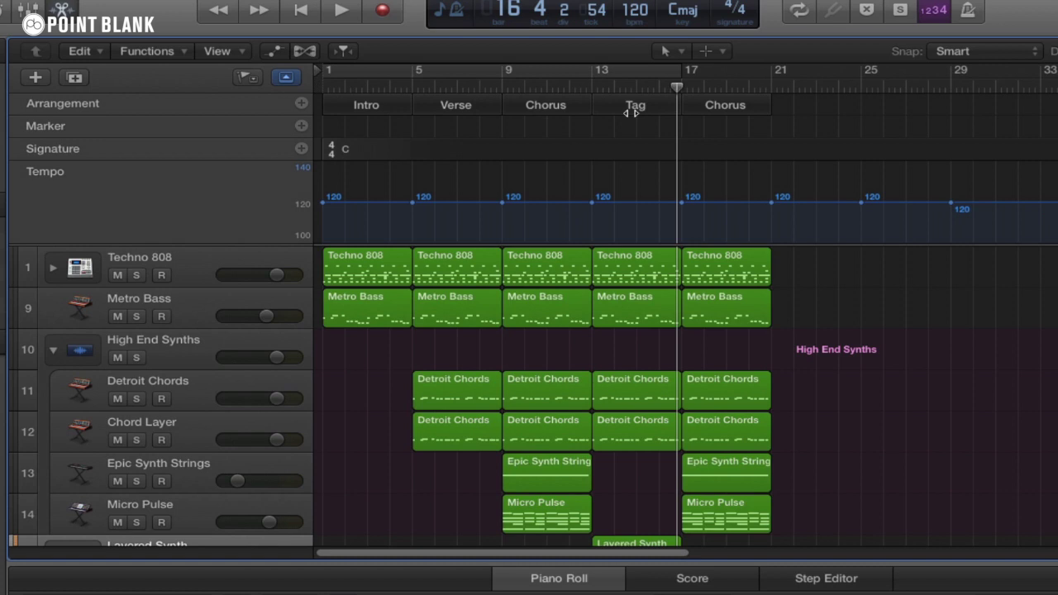
key(super+v)
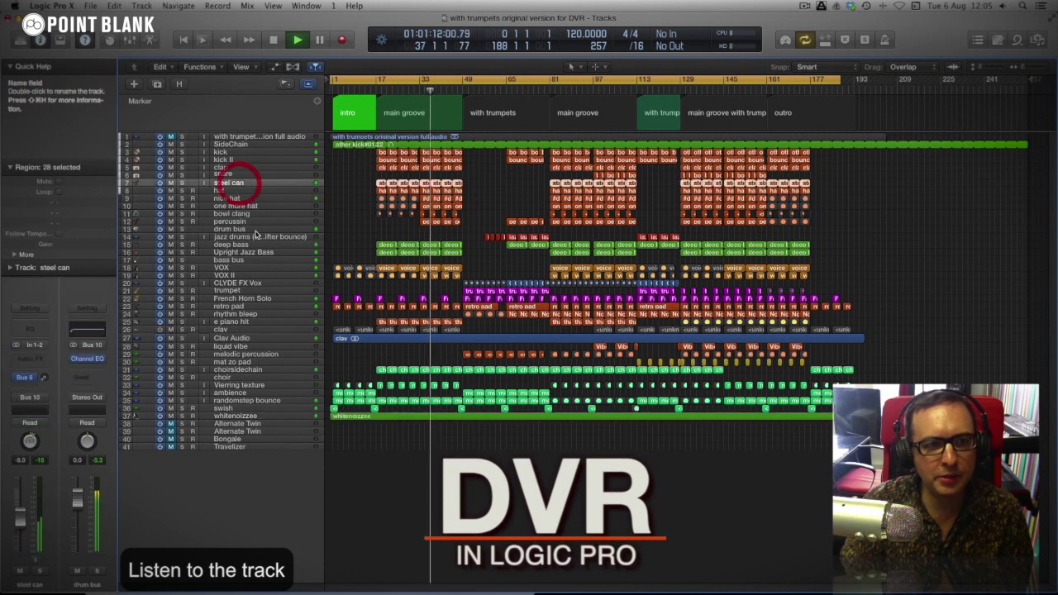
- Solo the steel can track to hear only its regions
click(182, 182)
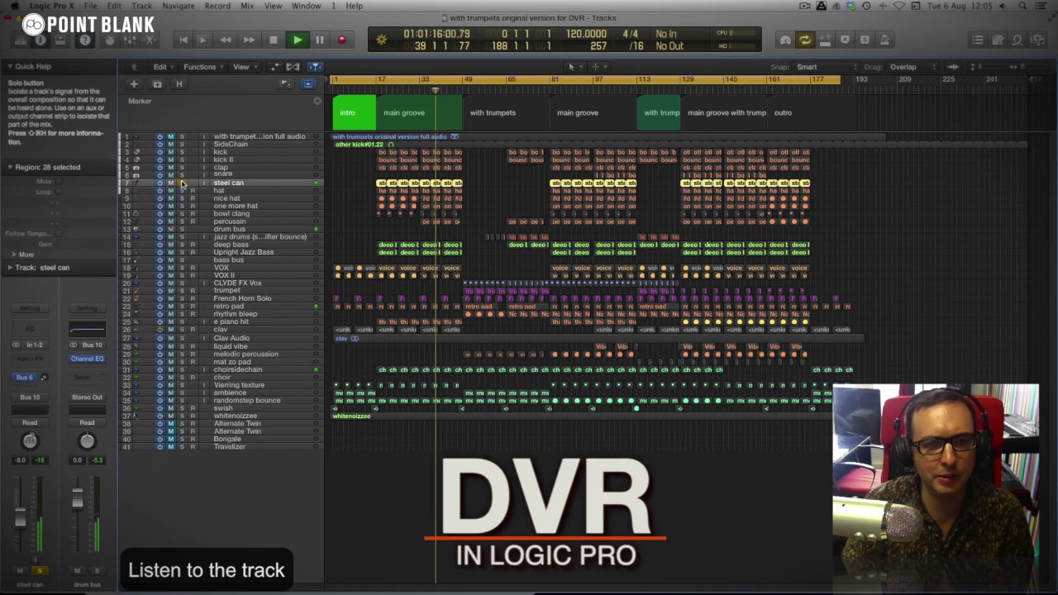